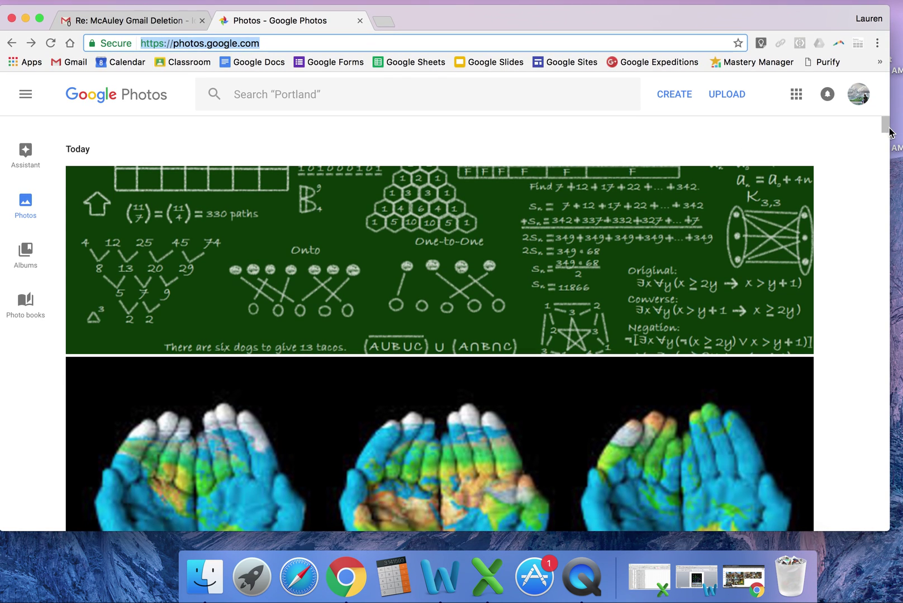
# Step: Select the green math chalkboard photo at the top of today's uploads
pyautogui.moveTo(887, 132)
pyautogui.moveTo(887, 133); pyautogui.dragTo(887, 132)
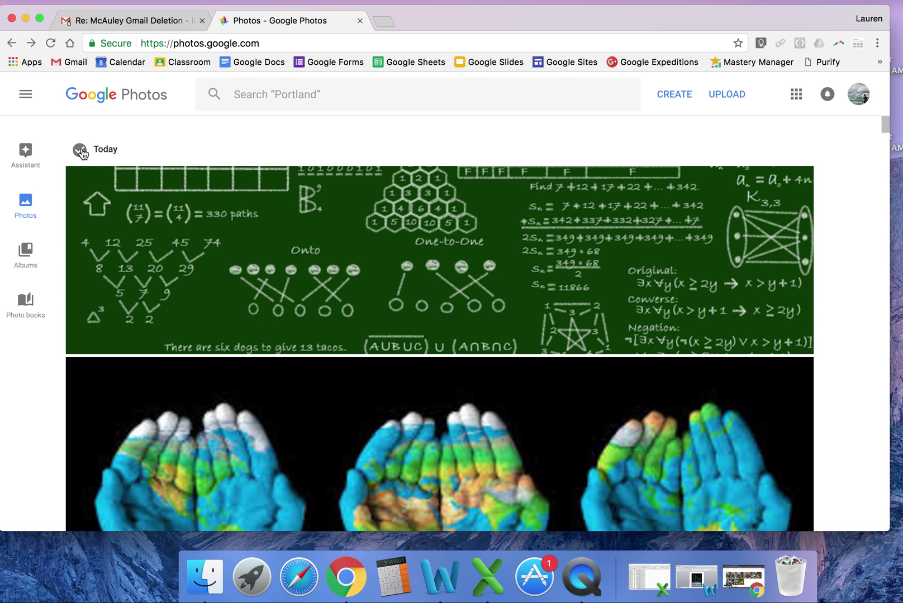
pyautogui.click(81, 184)
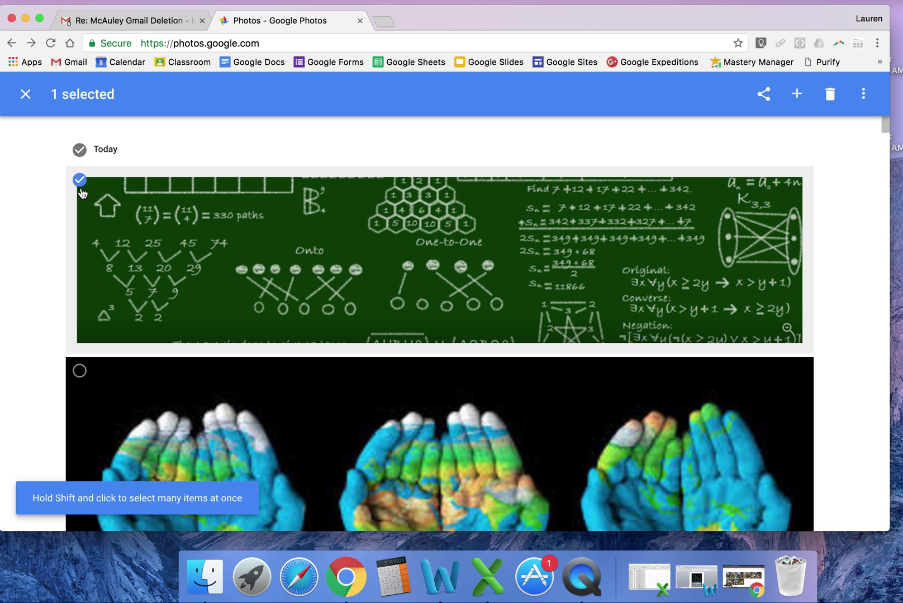
# Step: Replace the single selection with all seven Today photos and bring up sharing
pyautogui.click(80, 180)
pyautogui.click(79, 149)
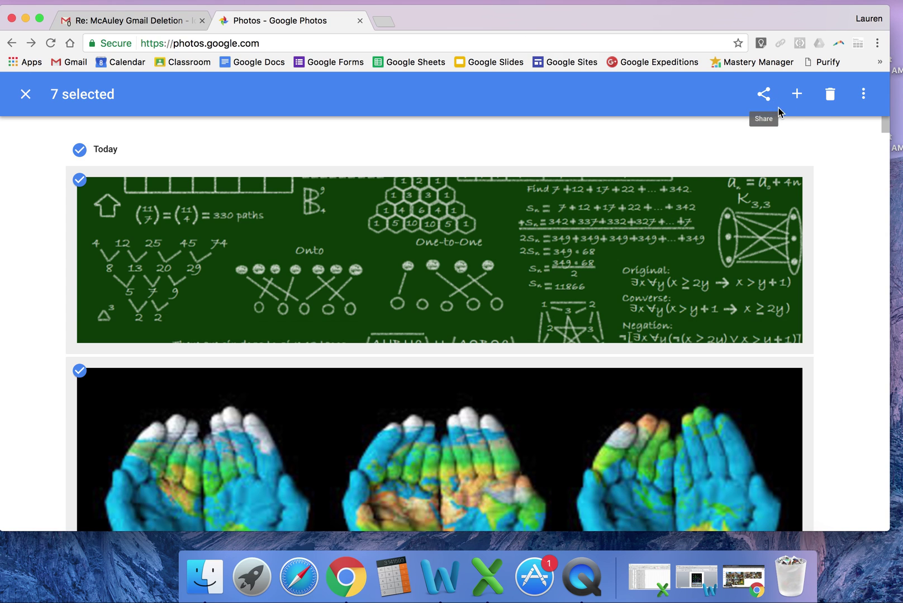
pyautogui.click(763, 94)
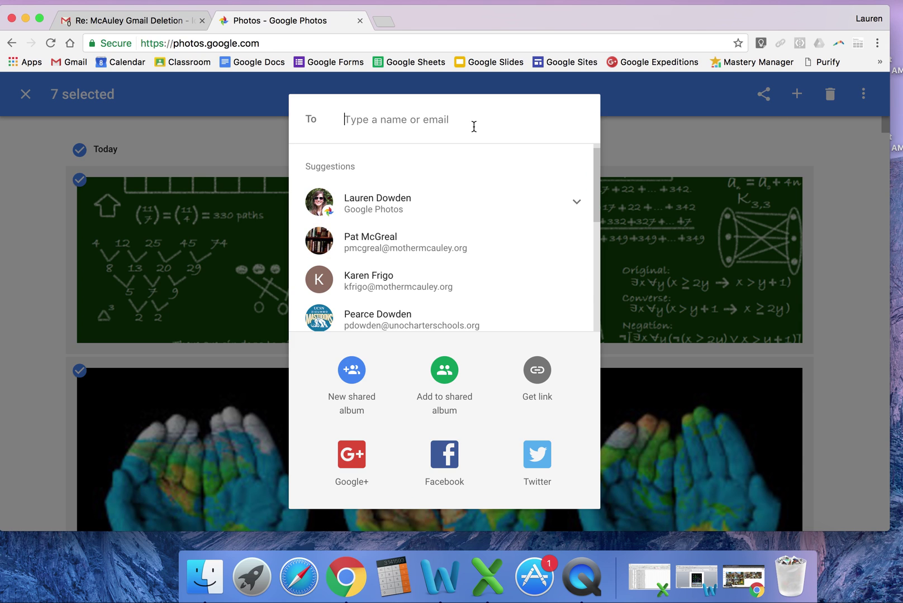
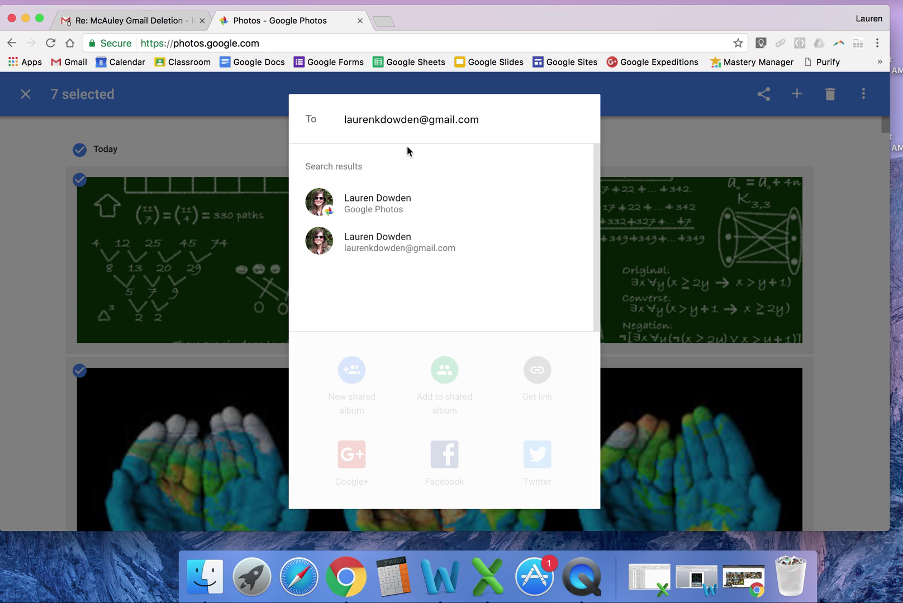
# Step: Send the seven photos to the personal Gmail address, then return to the personal browser window
pyautogui.click(412, 214)
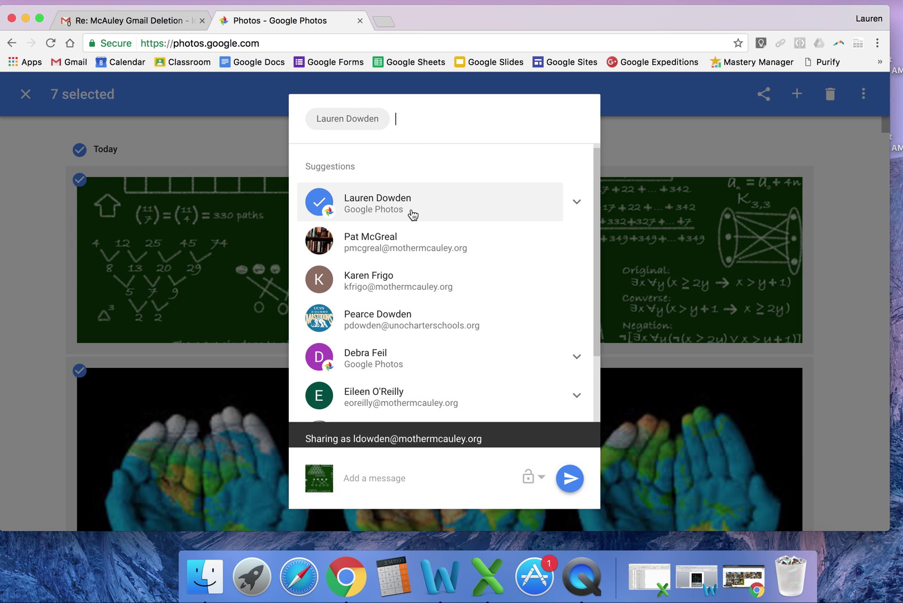
pyautogui.click(568, 481)
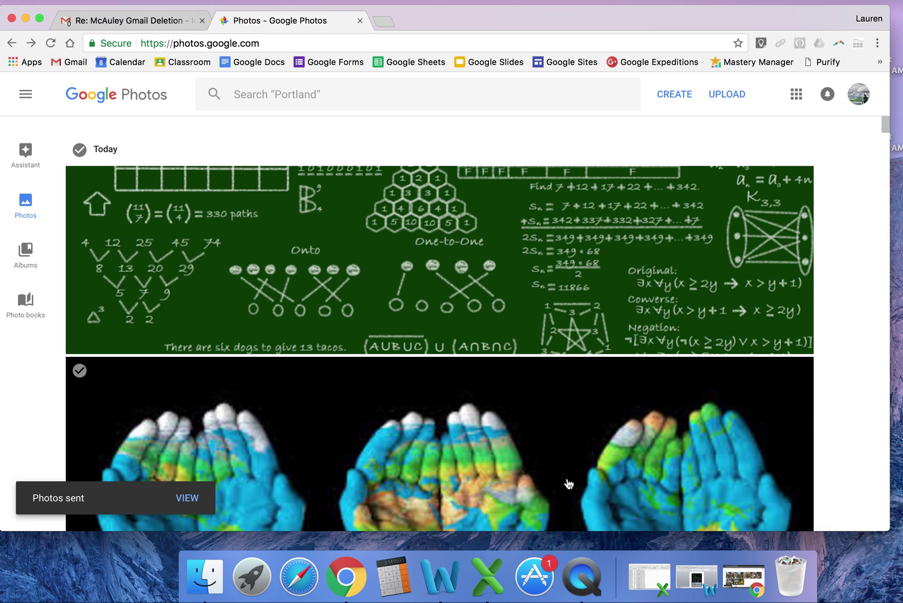
pyautogui.click(751, 571)
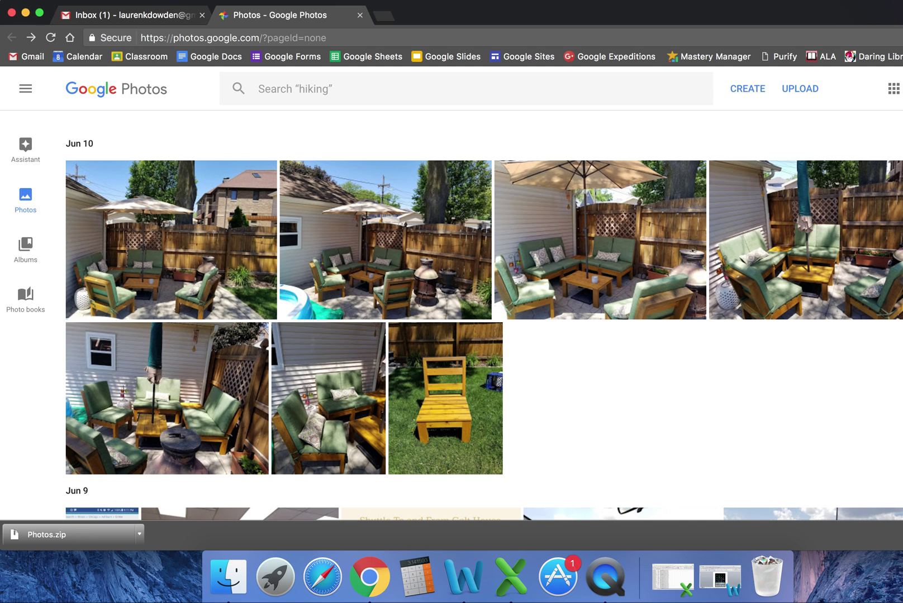
# Step: Narrow the personal account's browser window and show its Albums page
pyautogui.moveTo(901, 511); pyautogui.dragTo(895, 512)
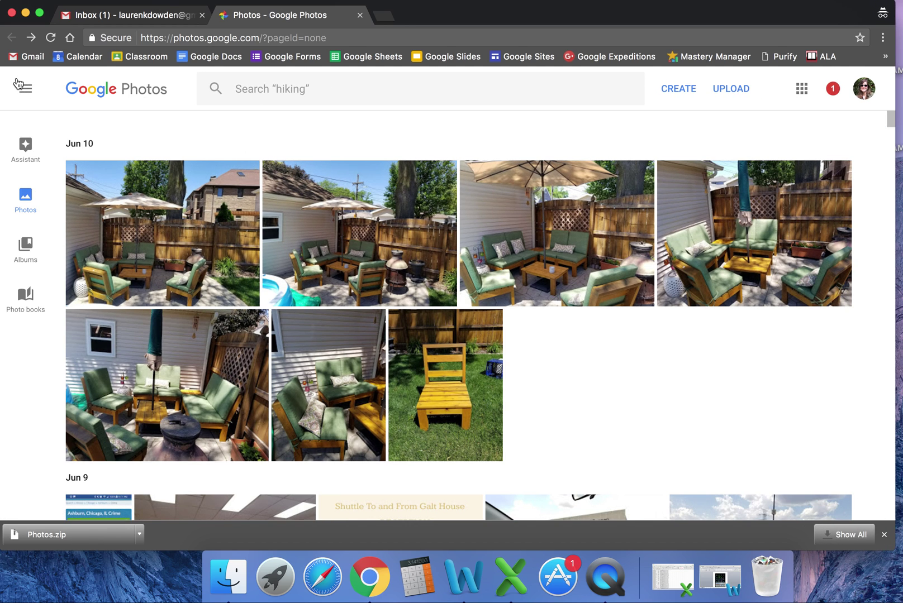
pyautogui.click(33, 256)
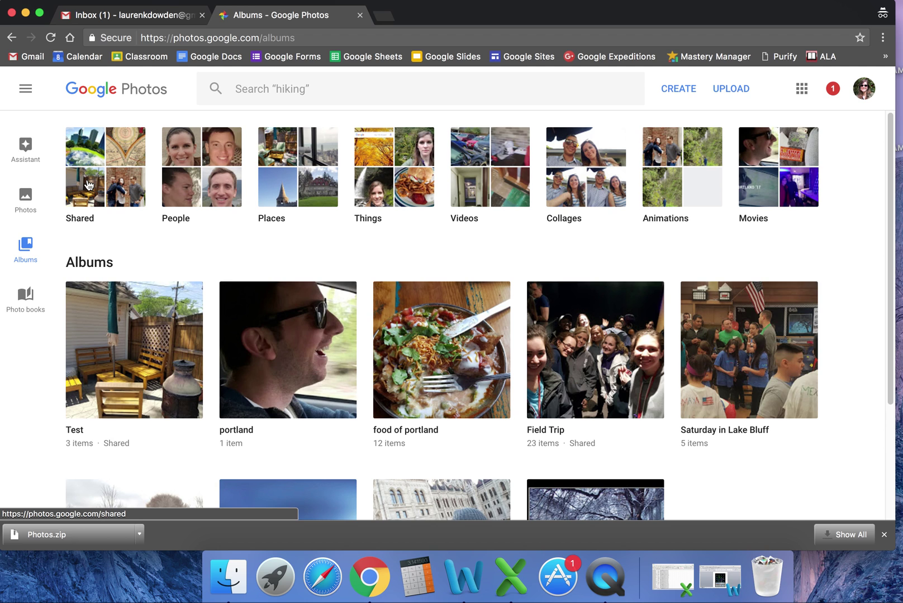
# Step: Open the Shared list's 7-item album from the work account and select the city-globe photo
pyautogui.click(88, 185)
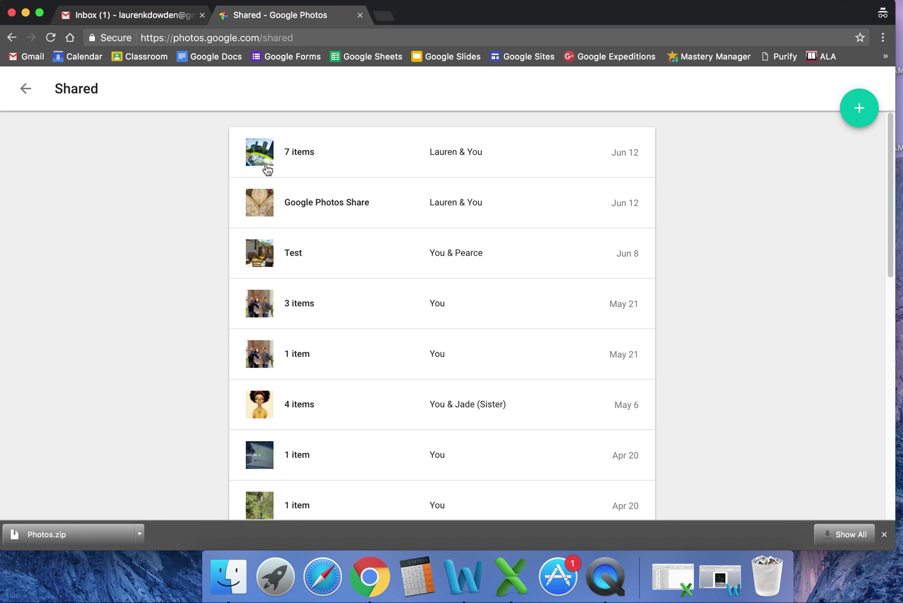
pyautogui.click(302, 155)
pyautogui.scroll(-5, 393, 338)
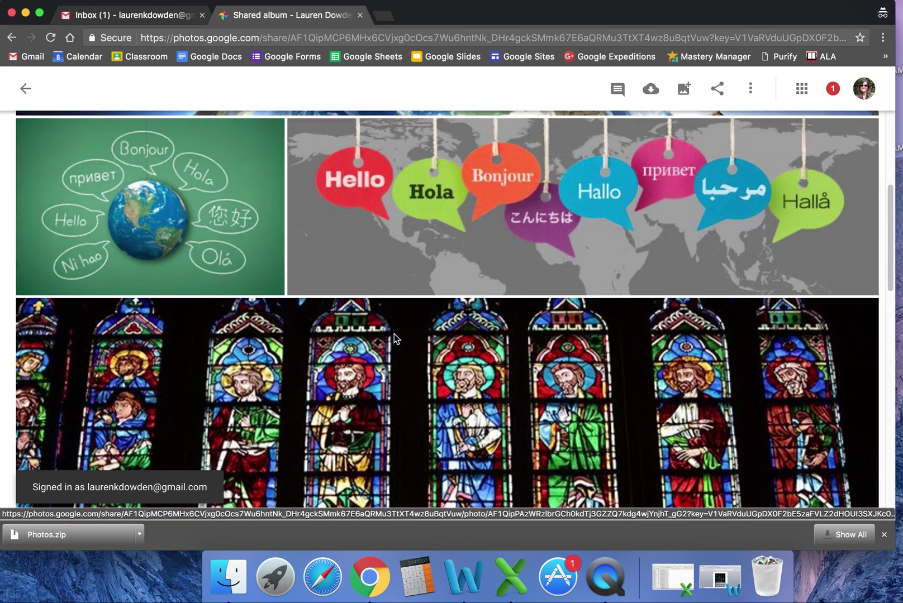
pyautogui.scroll(-10, 394, 338)
pyautogui.scroll(6, 395, 338)
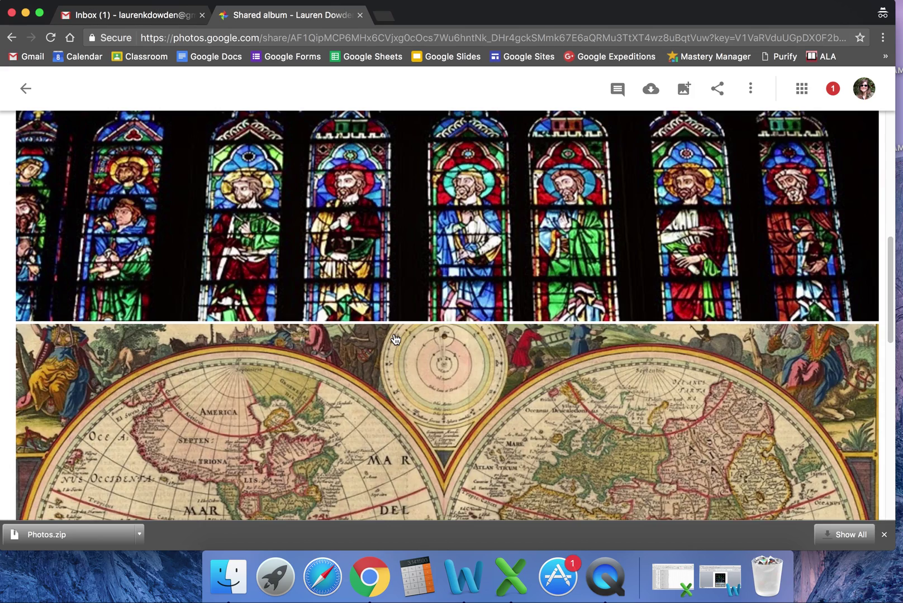
pyautogui.scroll(5, 395, 338)
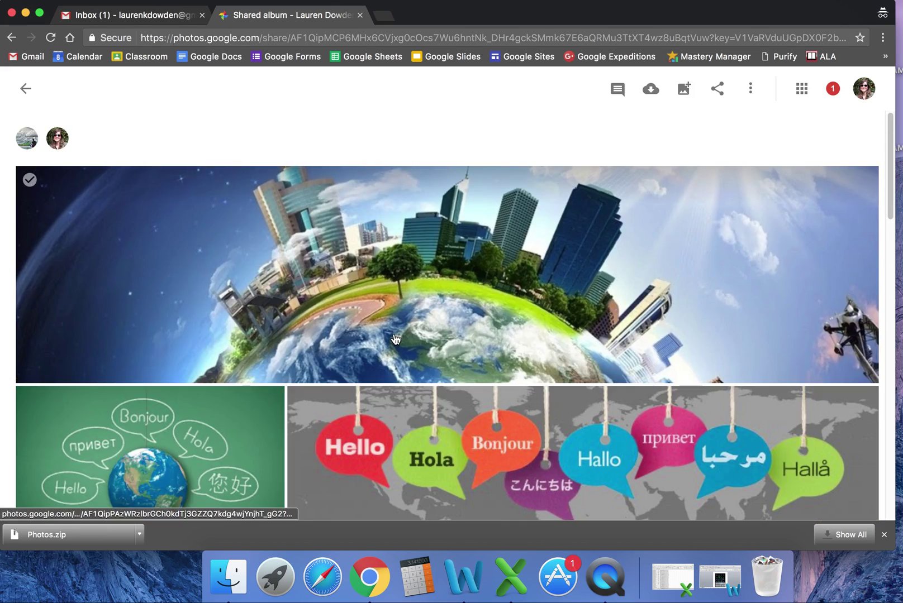
pyautogui.click(29, 180)
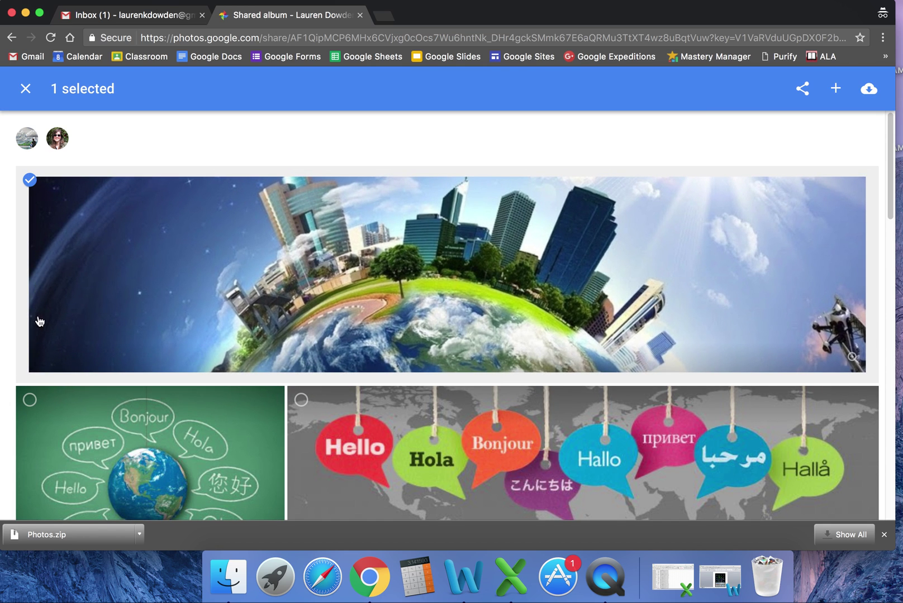
# Step: Try extending the selection through the chalkboard photo, then clear the whole selection
pyautogui.click(29, 400)
pyautogui.scroll(-10, 636, 343)
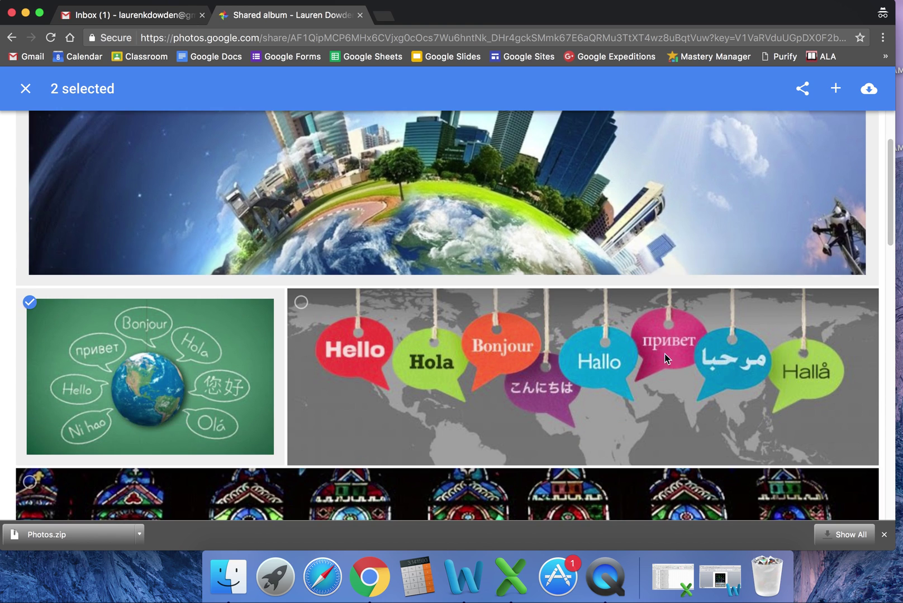
pyautogui.scroll(-6, 637, 343)
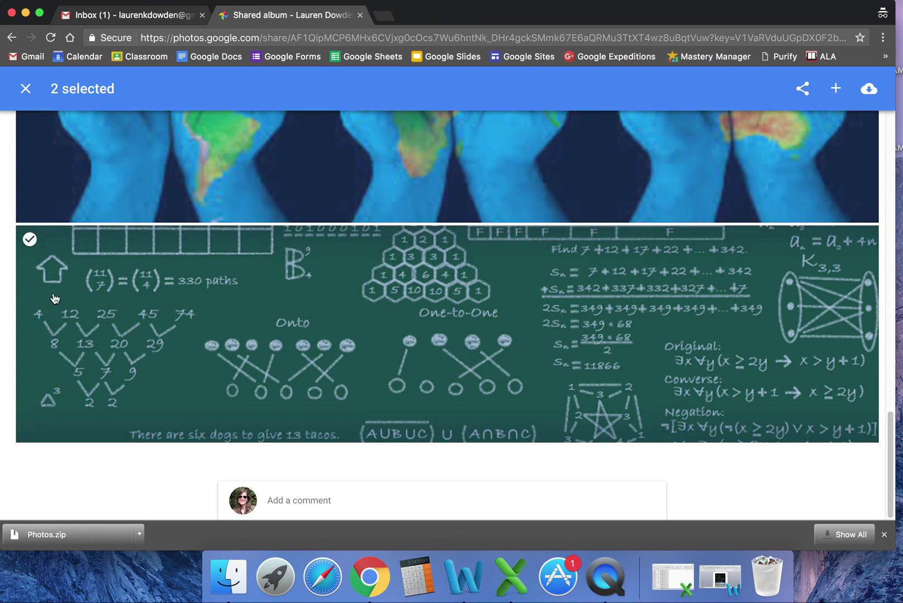
pyautogui.keyDown('shift'); pyautogui.click(30, 240); pyautogui.keyUp('shift')
pyautogui.scroll(15, 251, 312)
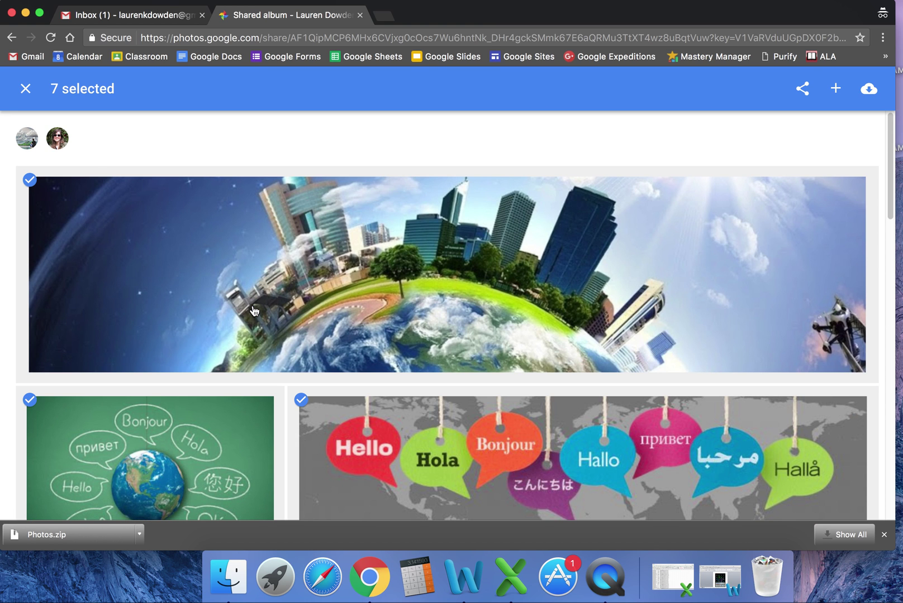
pyautogui.click(75, 174)
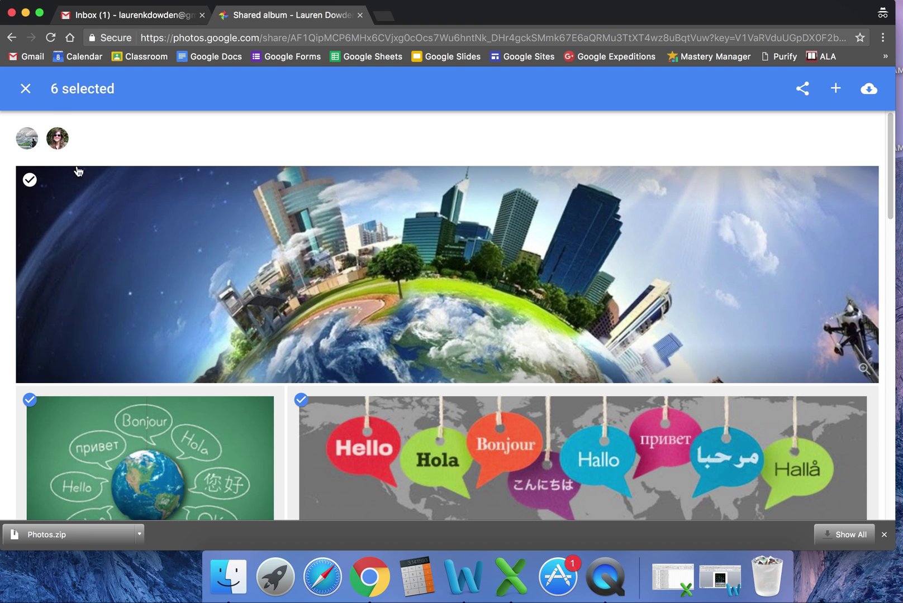
pyautogui.click(25, 90)
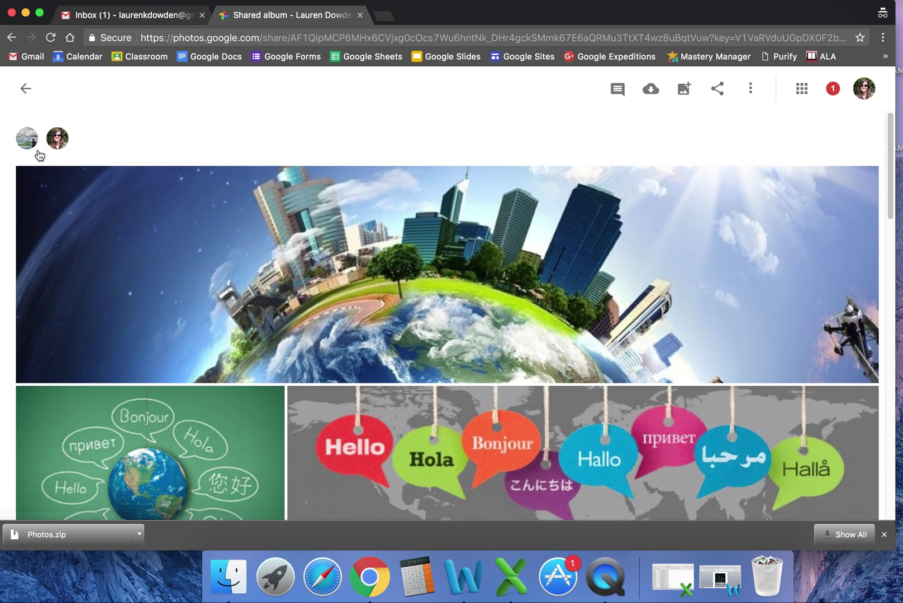
# Step: Reselect the city-globe photo and extend the selection through the chalkboard photo
pyautogui.click(29, 180)
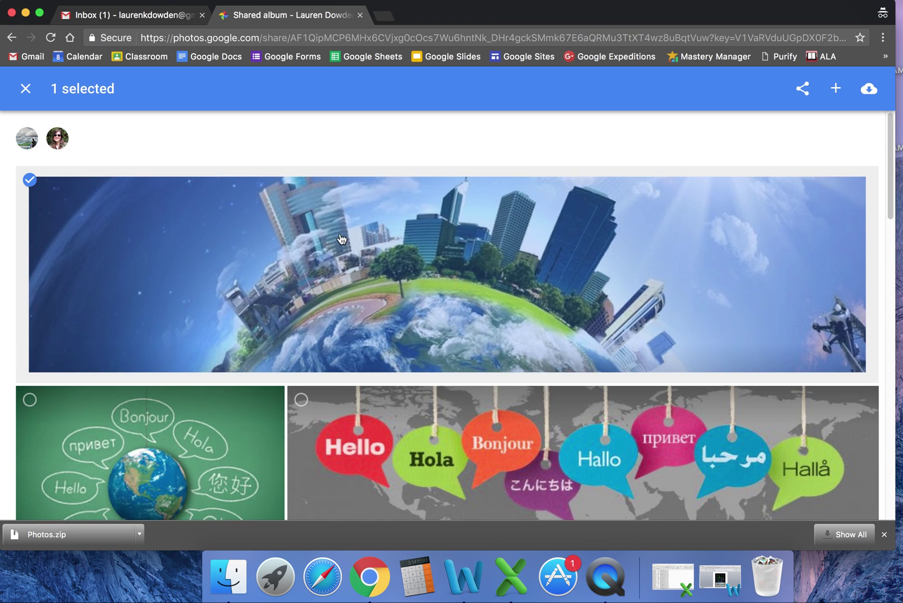
pyautogui.moveTo(890, 195); pyautogui.dragTo(880, 478)
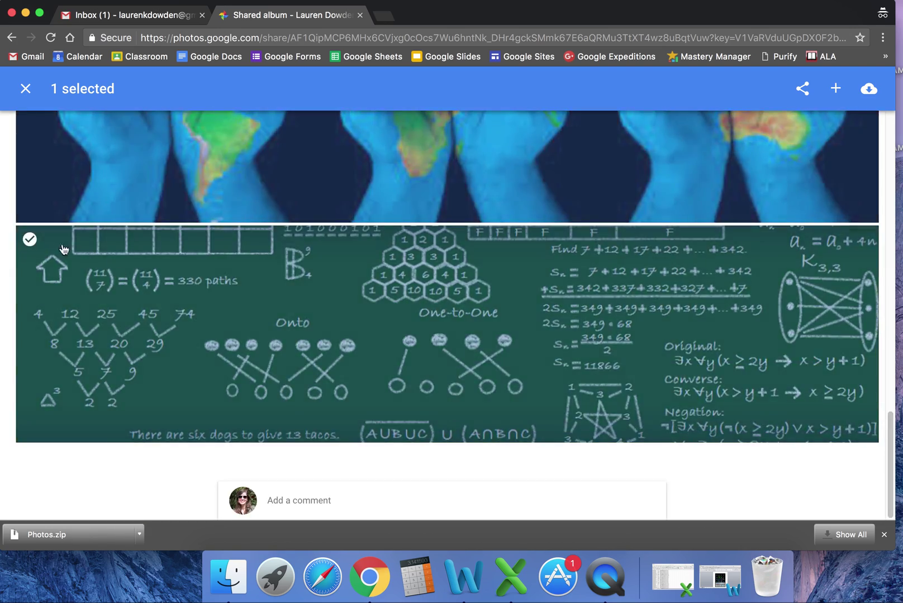
pyautogui.keyDown('shift'); pyautogui.click(31, 242); pyautogui.keyUp('shift')
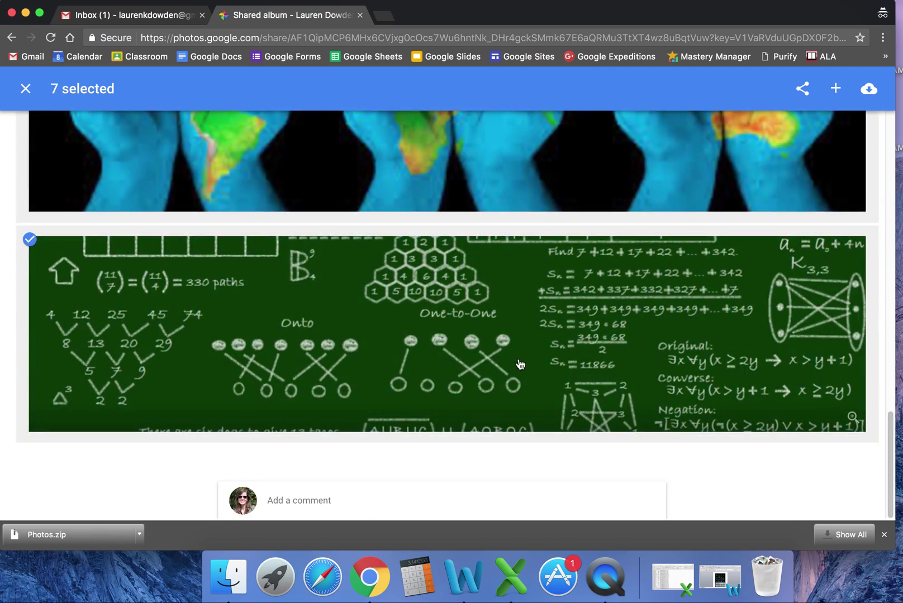
pyautogui.scroll(20, 522, 365)
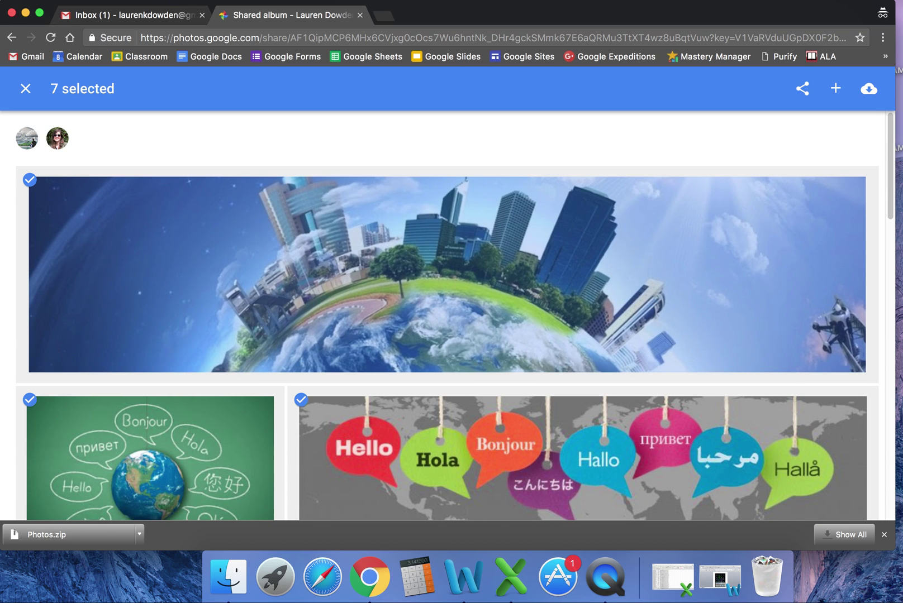
# Step: Add the seven selected shared photos to the personal library and back out of the album
pyautogui.click(866, 95)
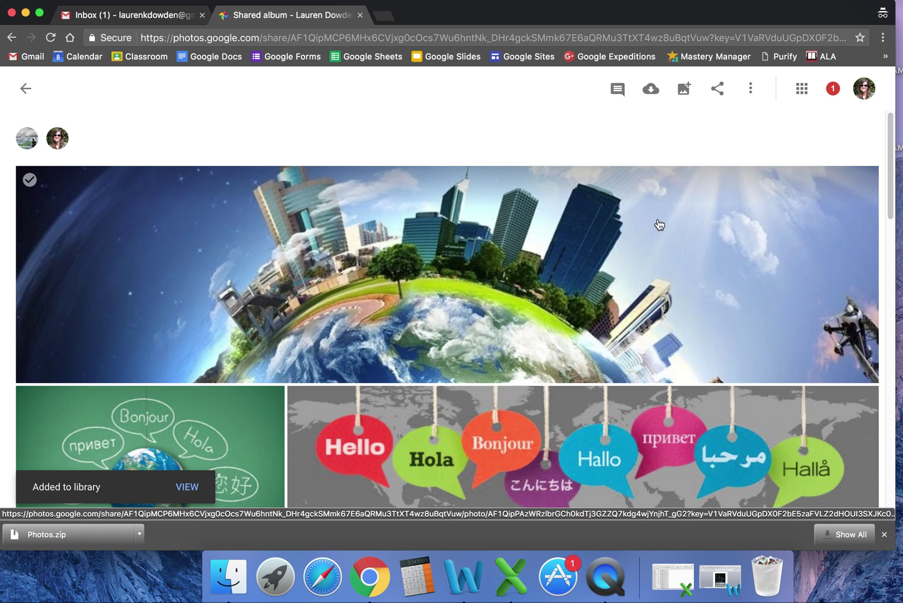
pyautogui.click(25, 90)
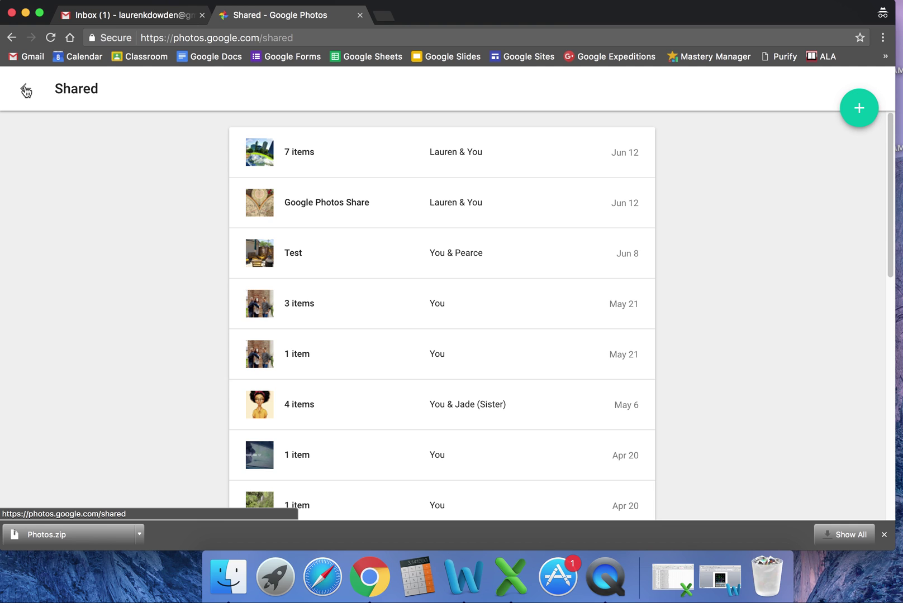
pyautogui.click(23, 90)
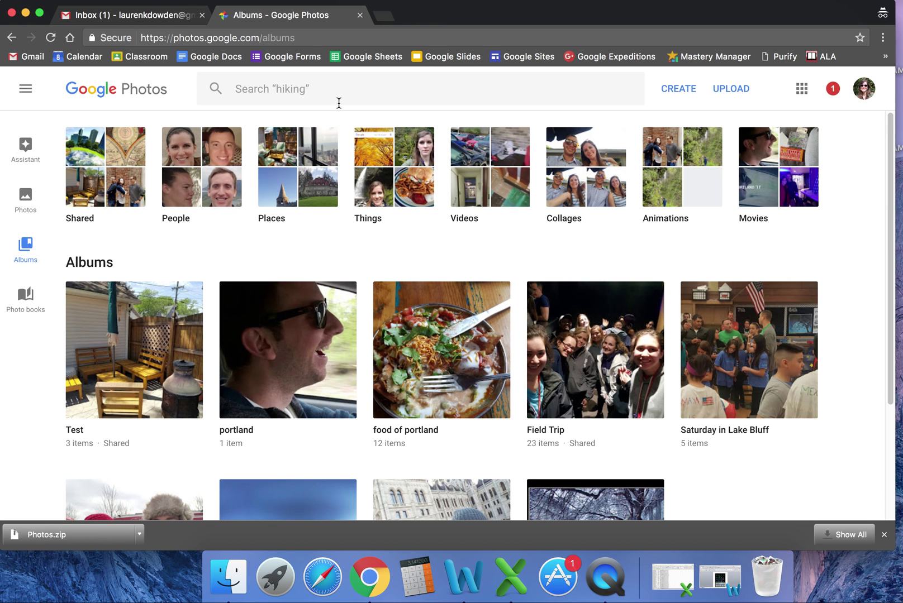
pyautogui.scroll(-1, 297, 314)
pyautogui.scroll(1, 297, 314)
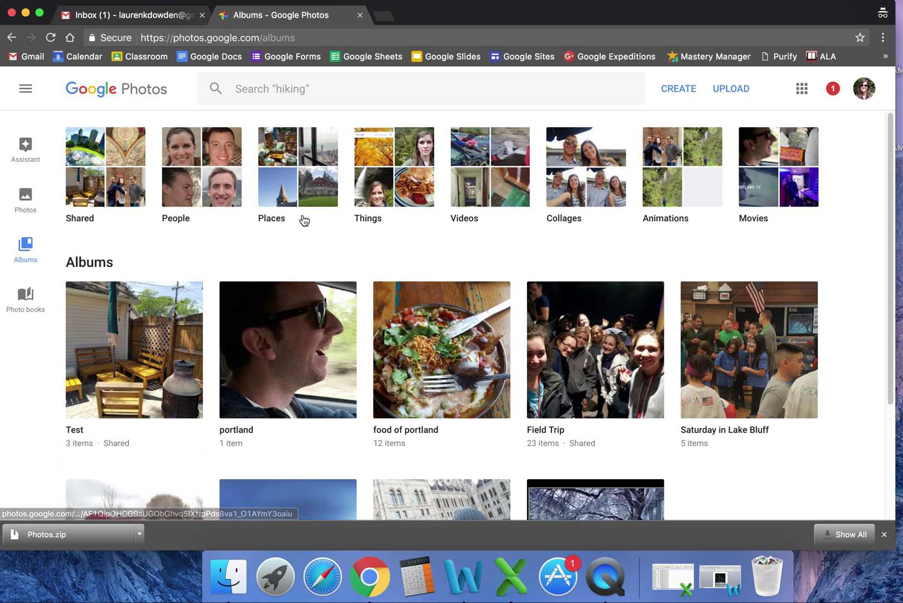
# Step: Select the seven photos under Recently added's Added Today group and choose Add to Album
pyautogui.click(248, 89)
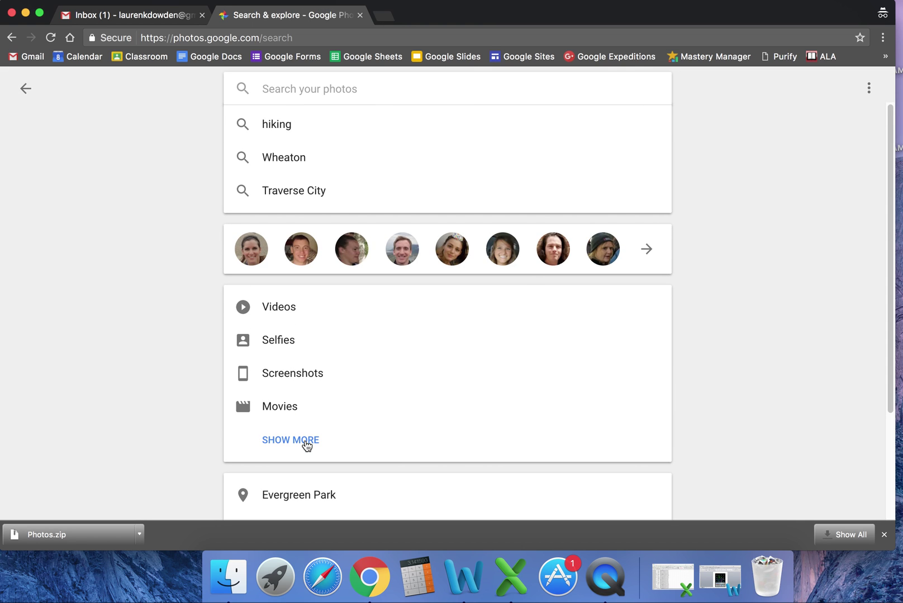
pyautogui.click(307, 446)
pyautogui.scroll(-3, 312, 429)
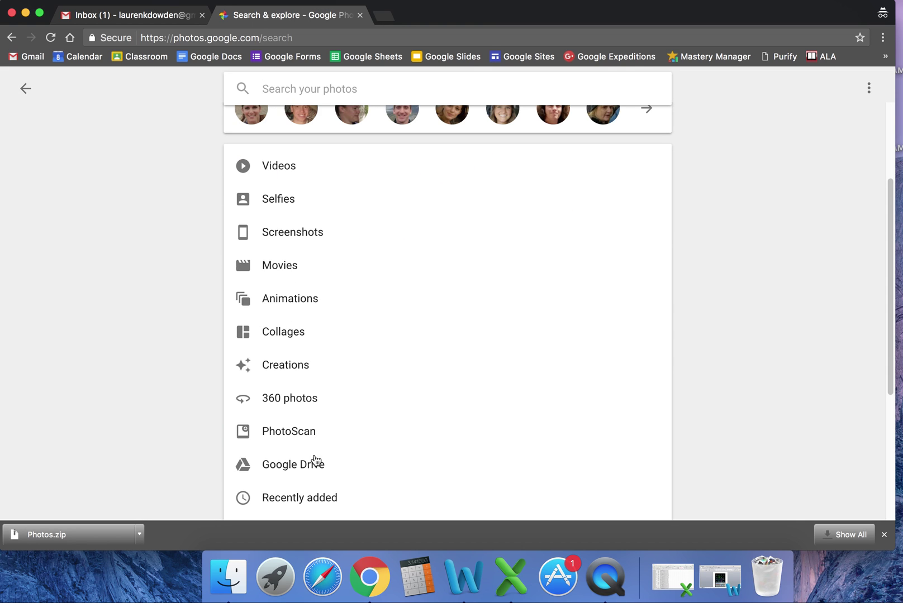
pyautogui.click(320, 503)
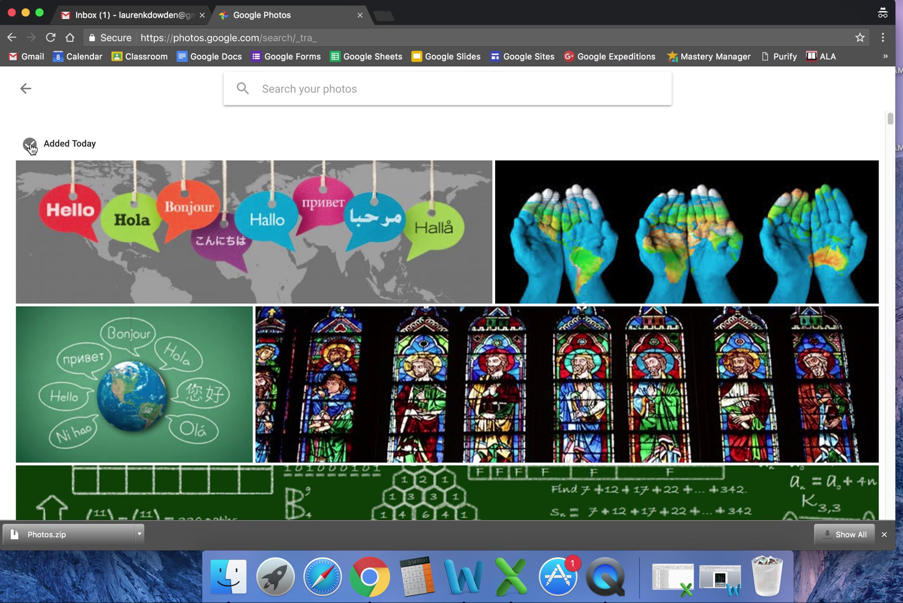
pyautogui.click(29, 146)
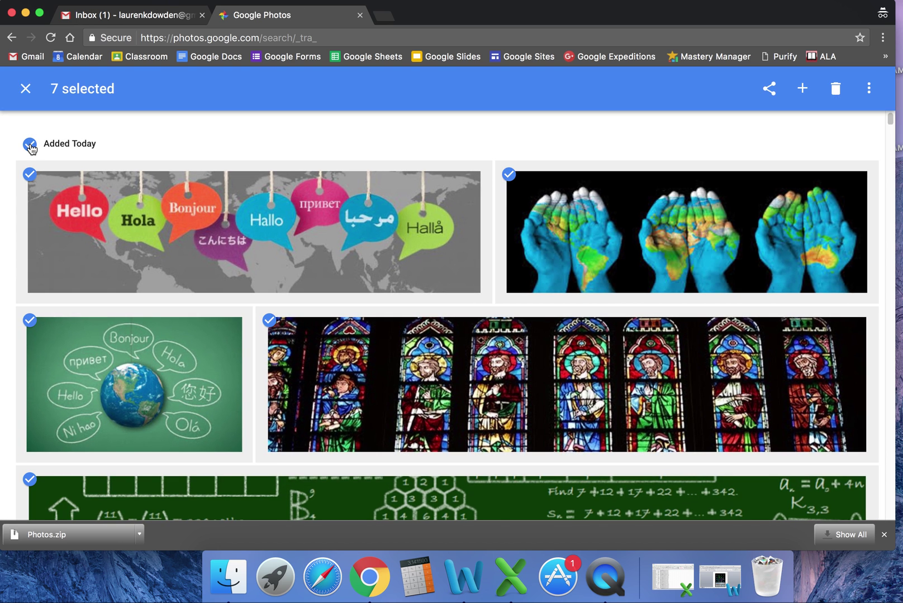
pyautogui.click(802, 90)
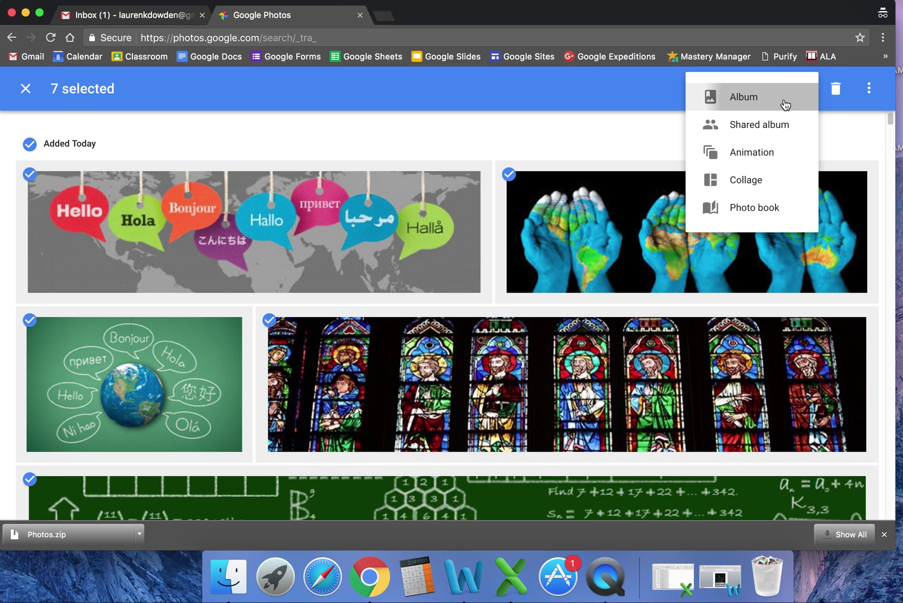
pyautogui.click(784, 101)
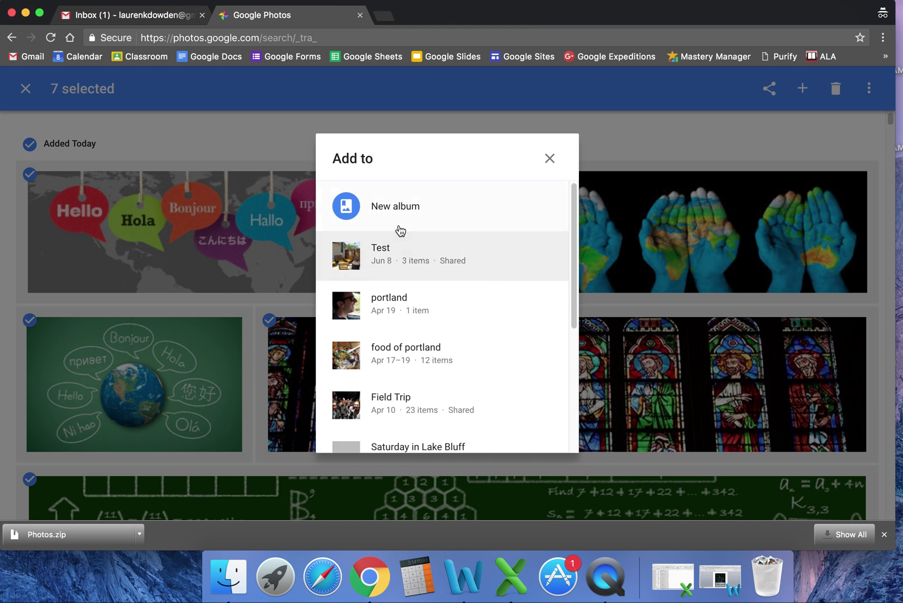
# Step: Create the 'McAuley Photos' album from the seven photos, then switch to the school account window
pyautogui.click(399, 207)
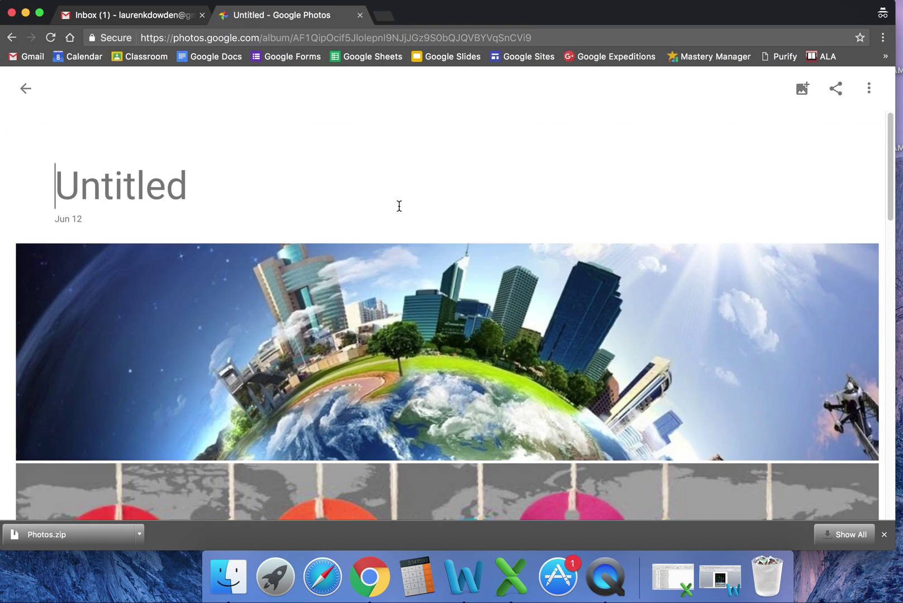
pyautogui.write('Mc')
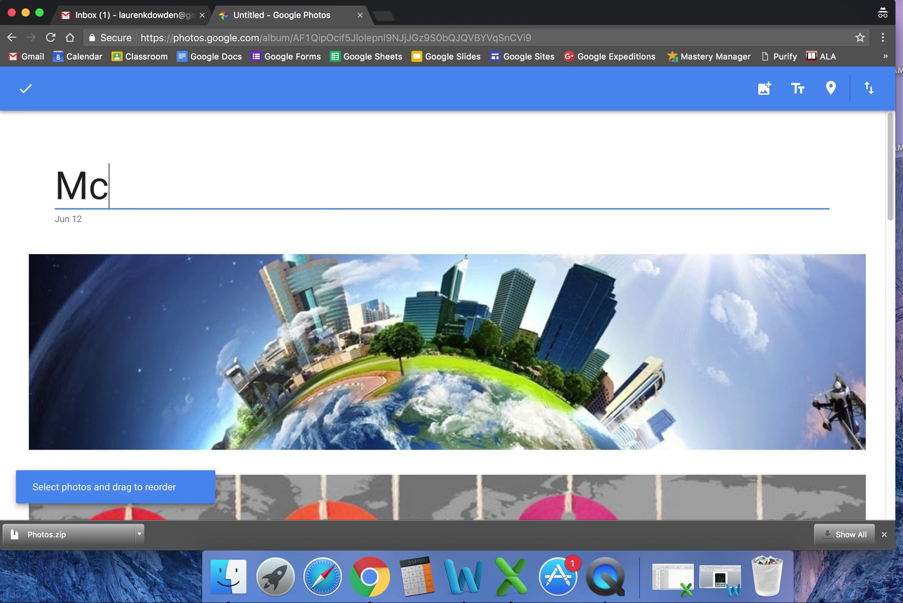
pyautogui.write('Auley Photos')
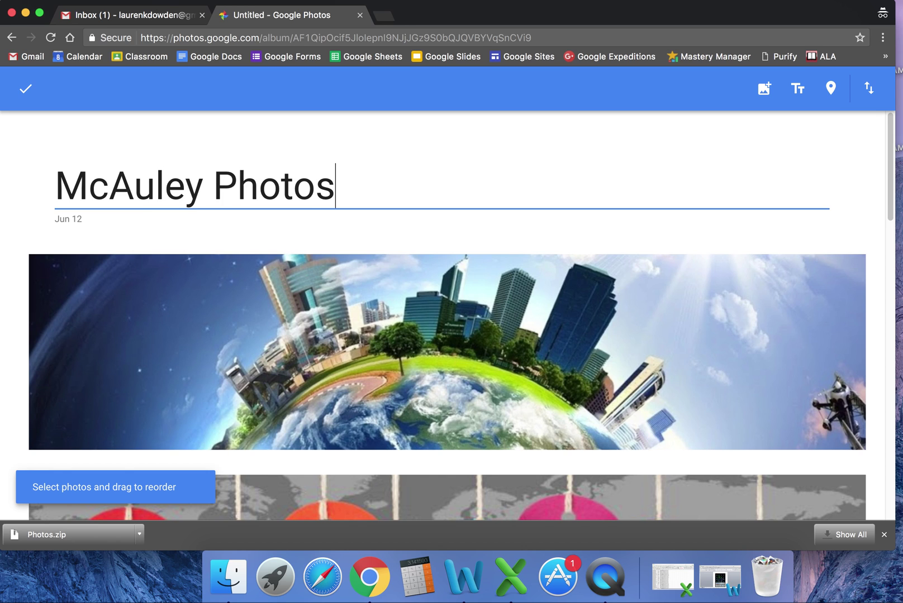
pyautogui.click(22, 91)
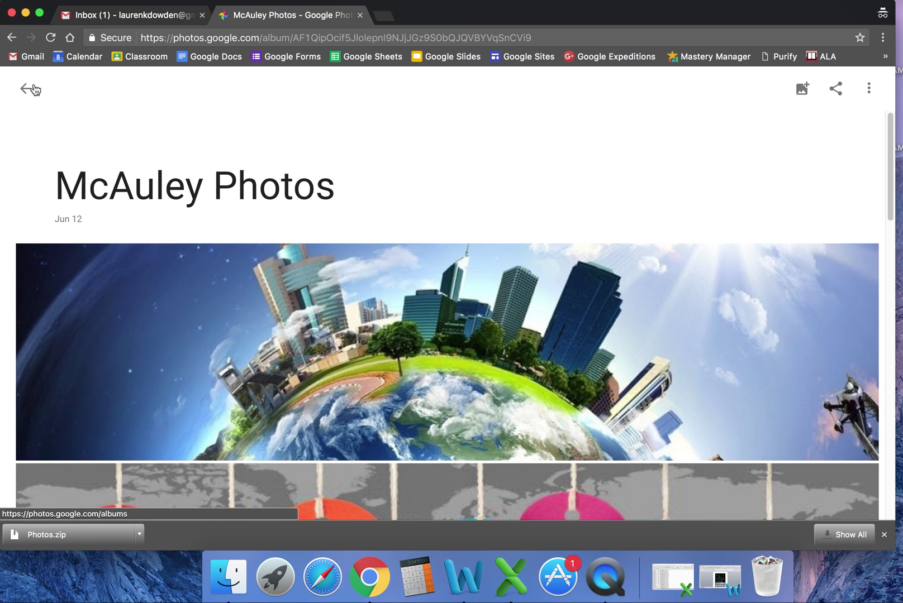
pyautogui.click(26, 90)
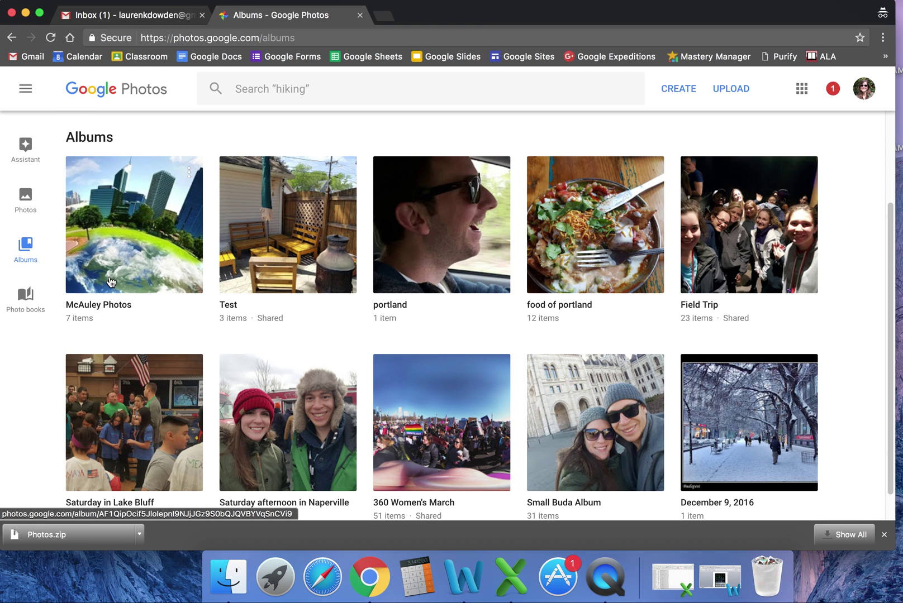
pyautogui.click(26, 15)
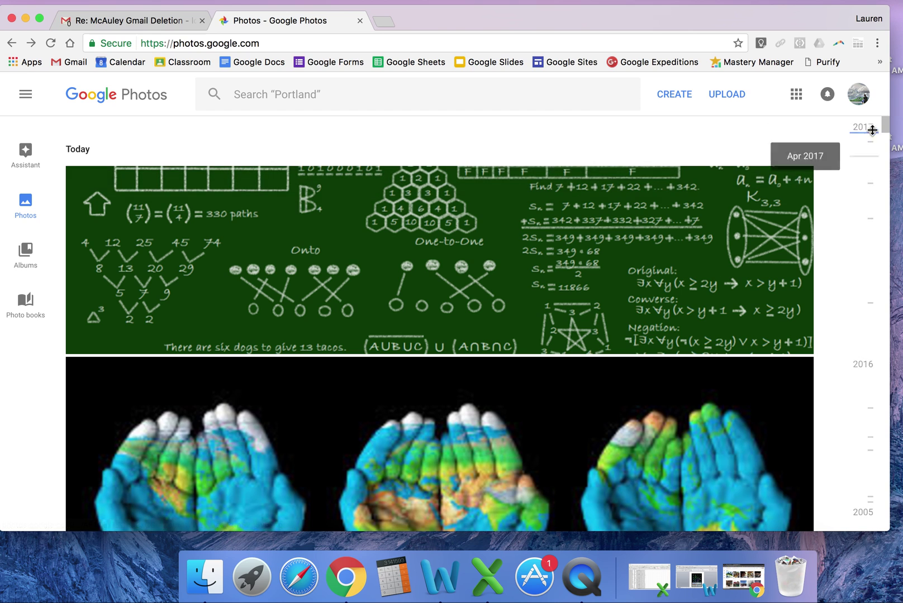
# Step: Select six school-account photos: chalkboard, painted hands, stained glass, Hello, world map, Bonjour globe
pyautogui.click(81, 180)
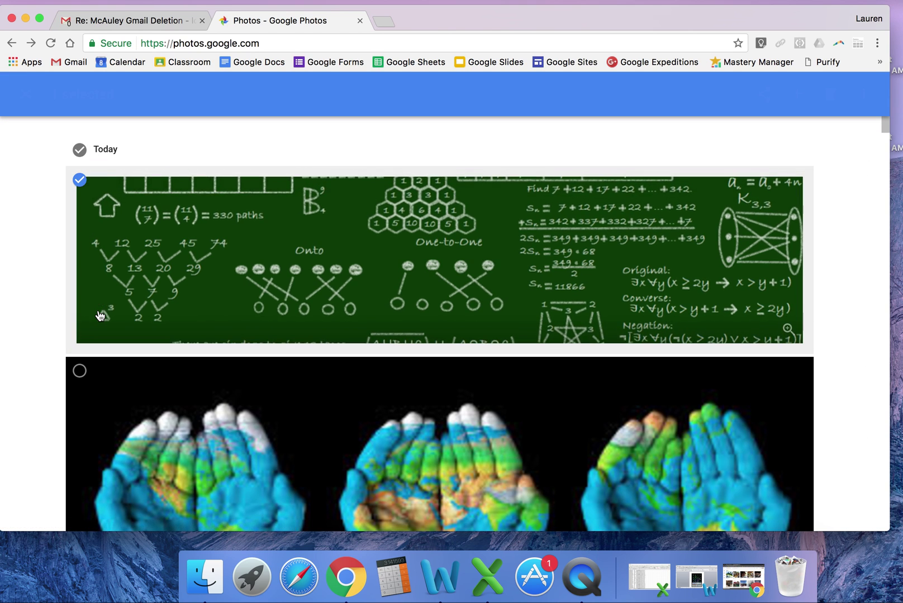
pyautogui.scroll(-5, 100, 313)
pyautogui.click(83, 162)
pyautogui.click(83, 433)
pyautogui.scroll(-4, 131, 433)
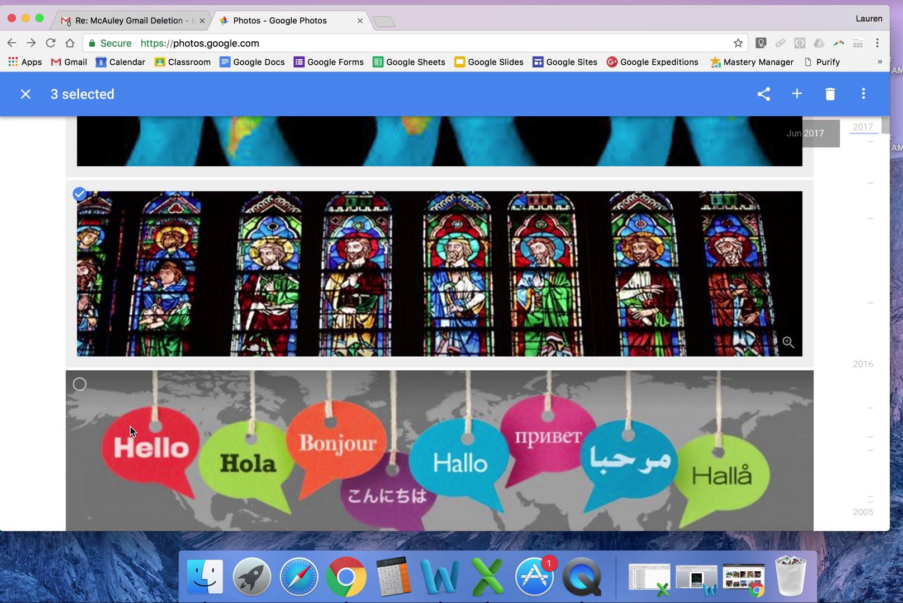
pyautogui.click(92, 403)
pyautogui.scroll(-2, 112, 407)
pyautogui.scroll(-4, 113, 407)
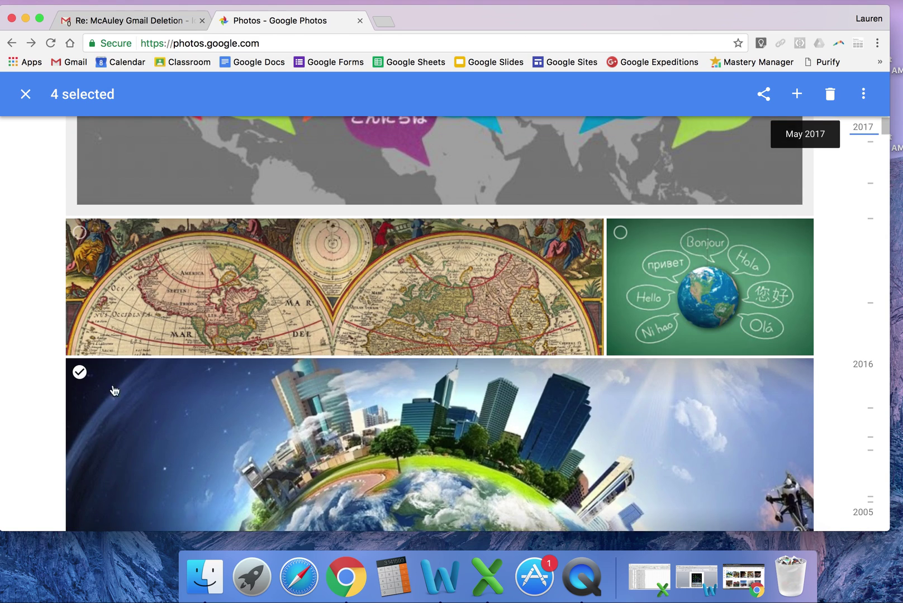
pyautogui.click(80, 232)
pyautogui.click(705, 246)
pyautogui.scroll(-5, 647, 379)
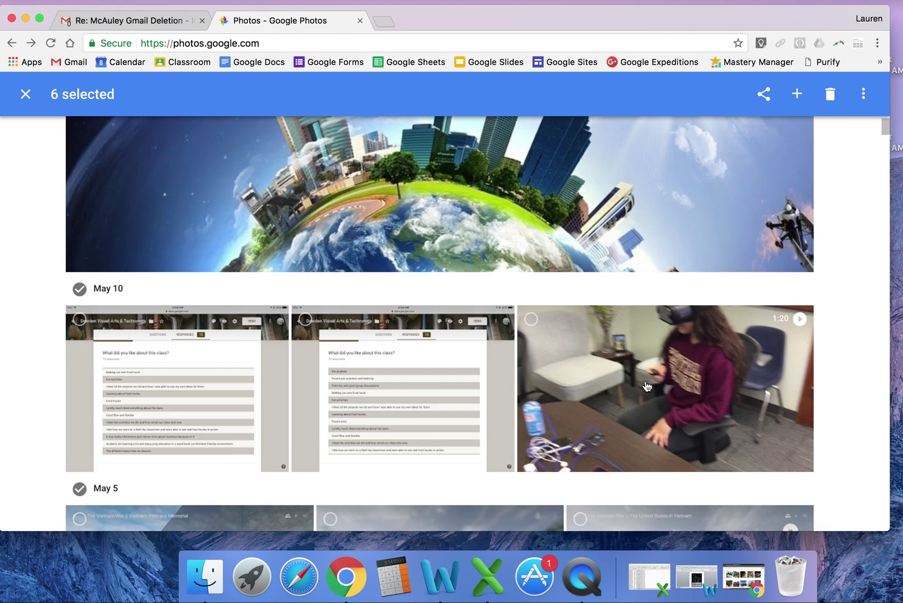
pyautogui.scroll(10, 608, 282)
pyautogui.scroll(3, 622, 274)
# Step: Move the six selected photos to trash and return to the personal Albums window
pyautogui.click(829, 94)
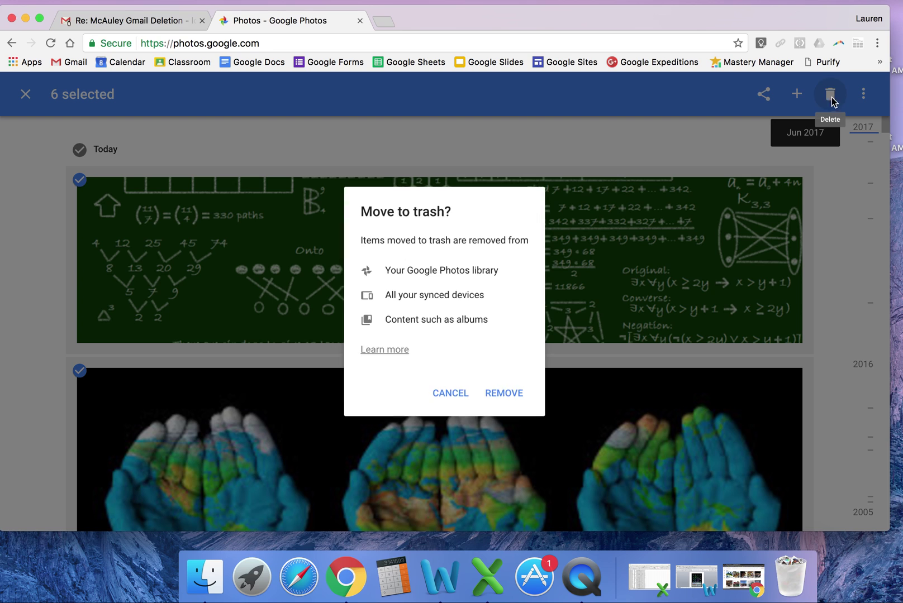
pyautogui.click(525, 399)
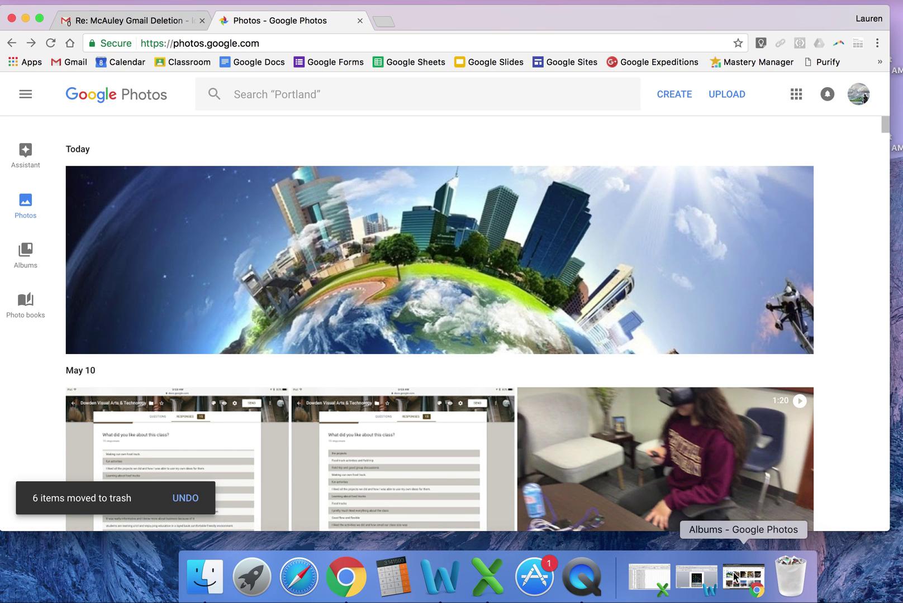
pyautogui.click(736, 577)
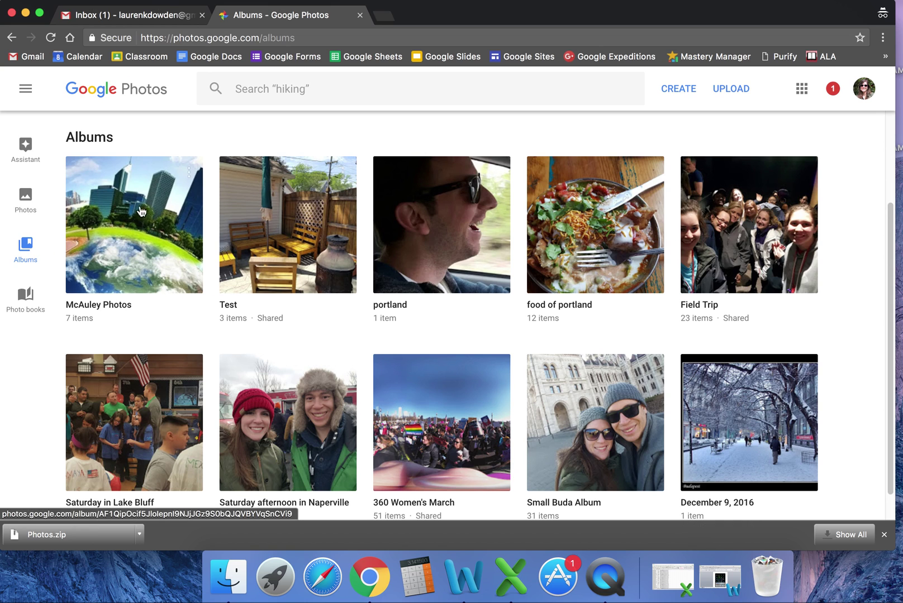
pyautogui.click(30, 247)
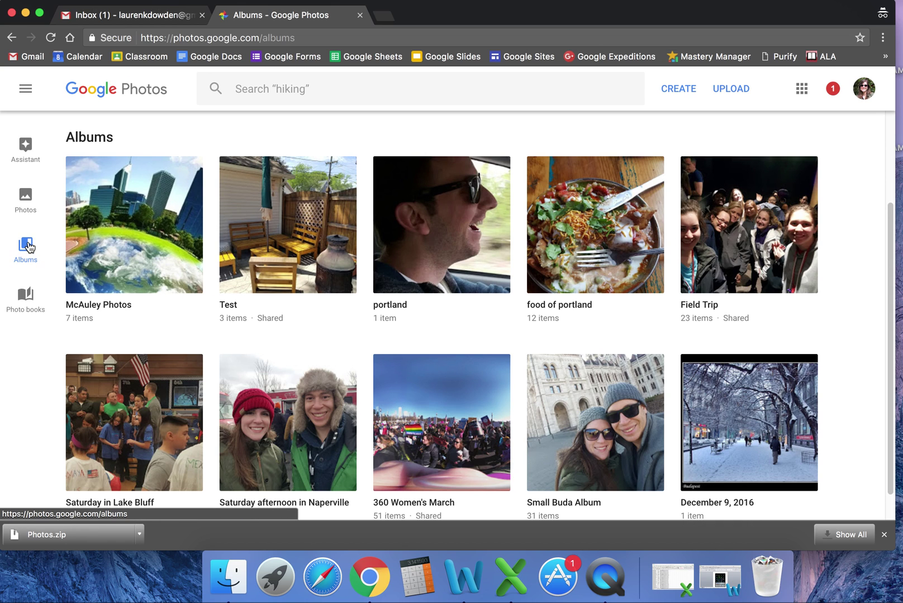
pyautogui.scroll(-1, 855, 340)
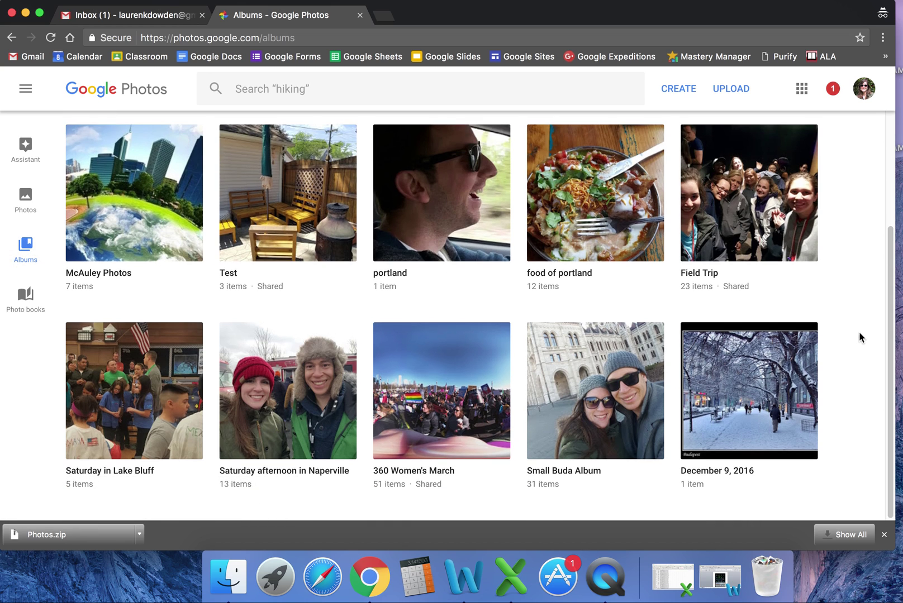
pyautogui.click(26, 197)
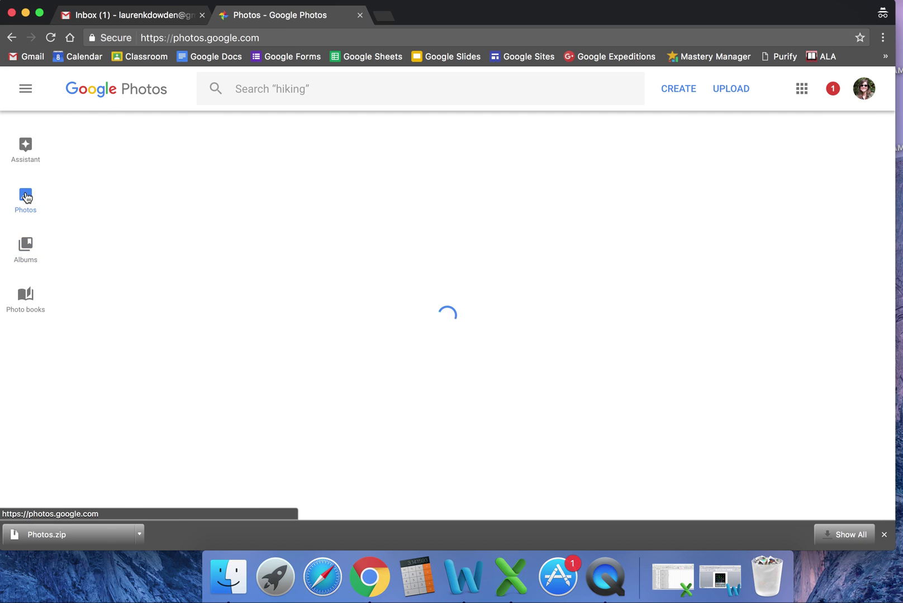
pyautogui.scroll(-15, 149, 258)
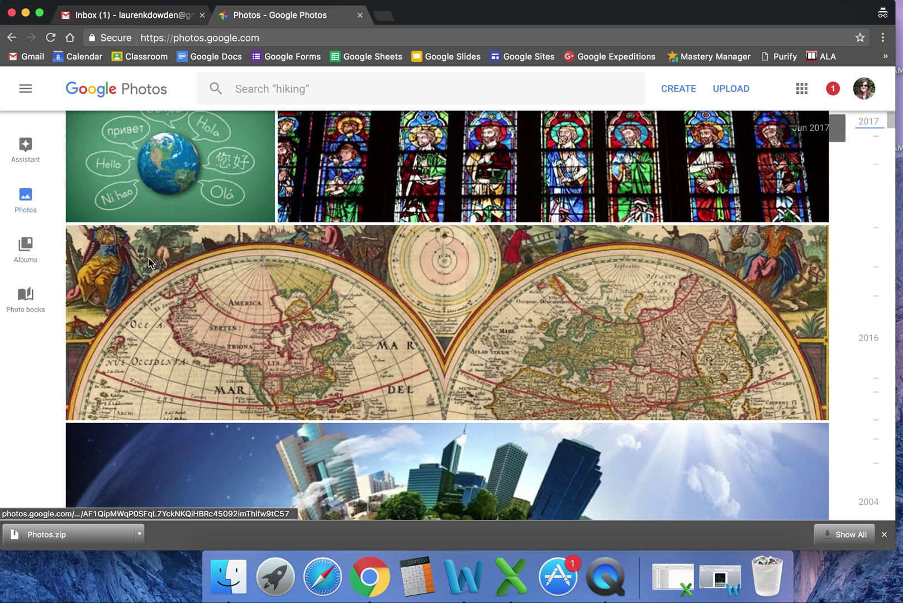
pyautogui.scroll(15, 150, 263)
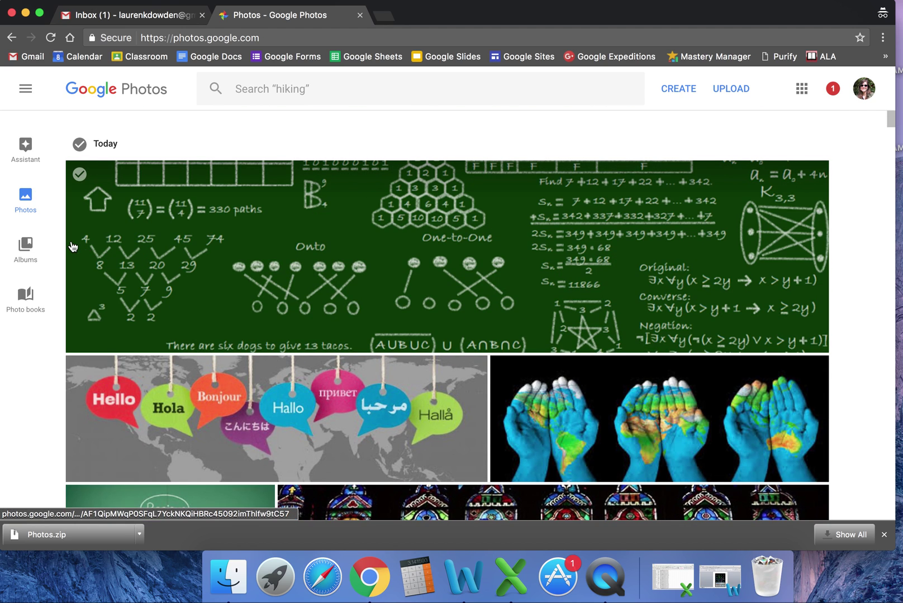
pyautogui.click(25, 246)
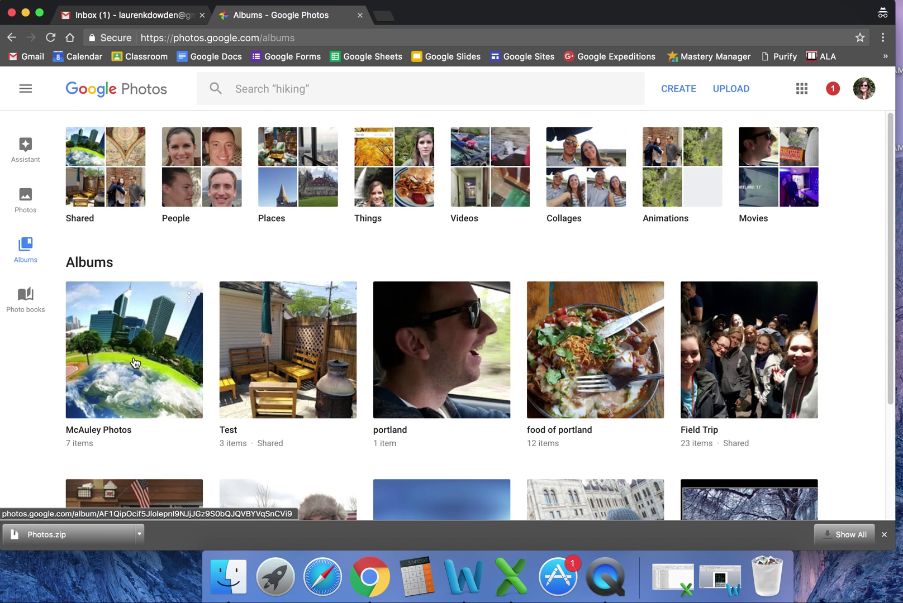
# Step: Look inside the first shared album from the Shared list, then return to the list
pyautogui.click(98, 160)
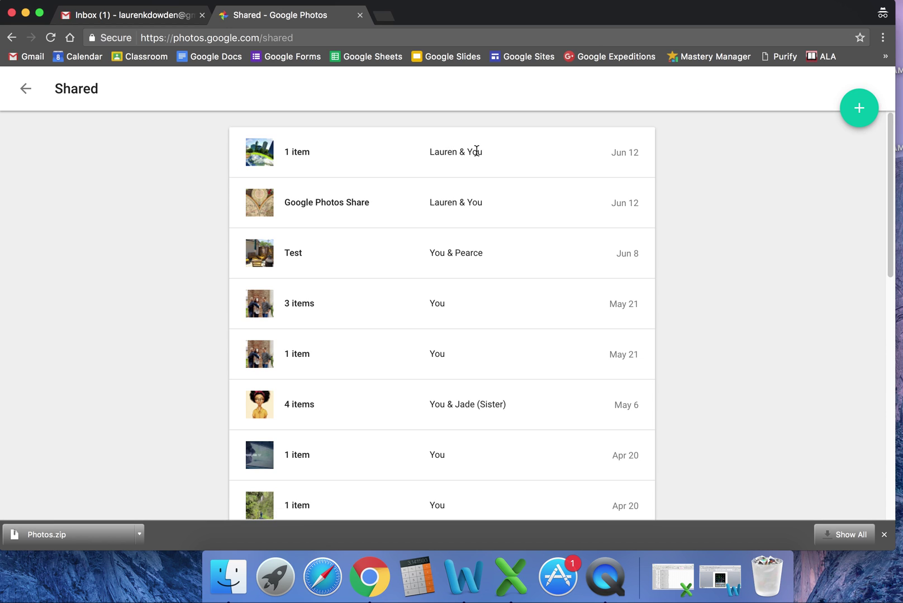
pyautogui.click(277, 156)
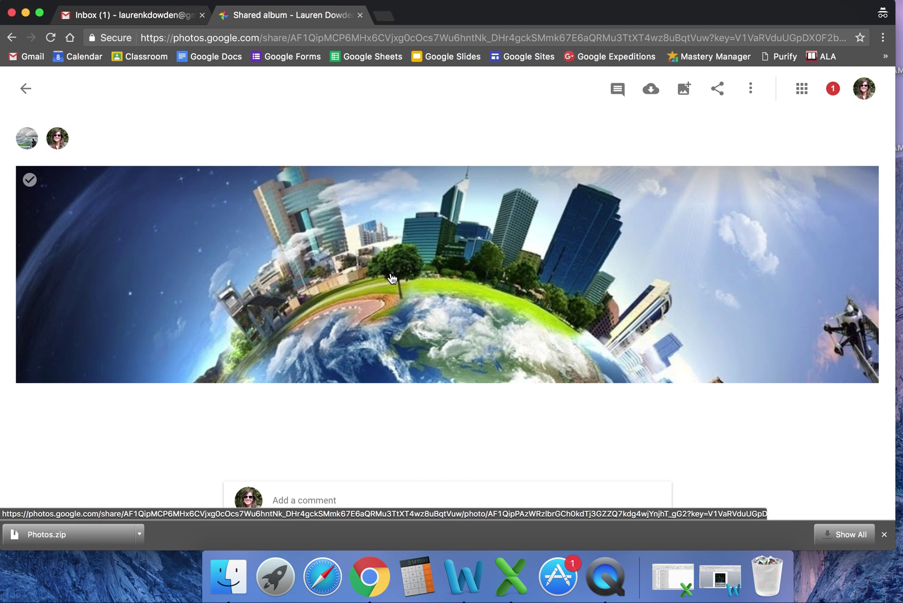
pyautogui.click(26, 89)
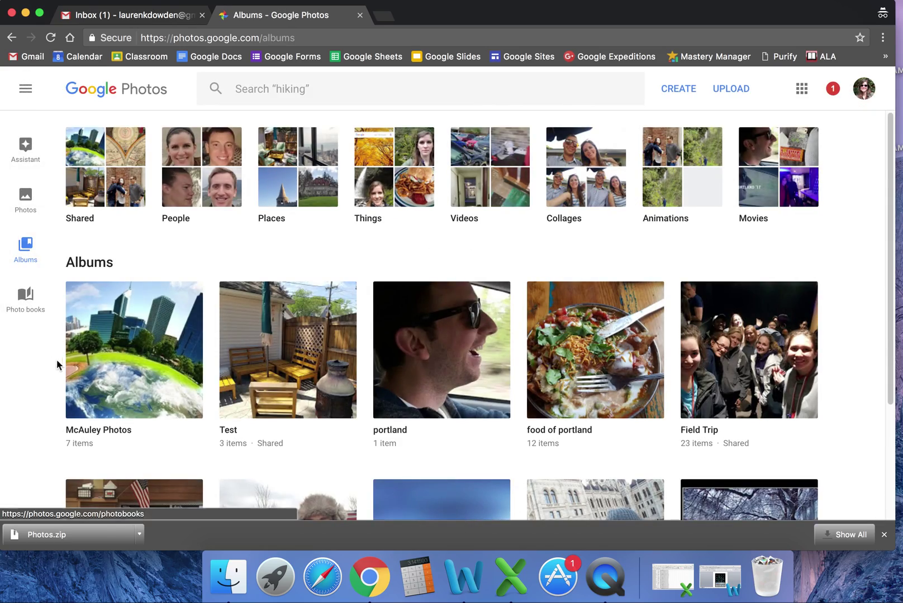
# Step: Open the McAuley Photos album to confirm the stained-glass and old world map images remain
pyautogui.click(155, 361)
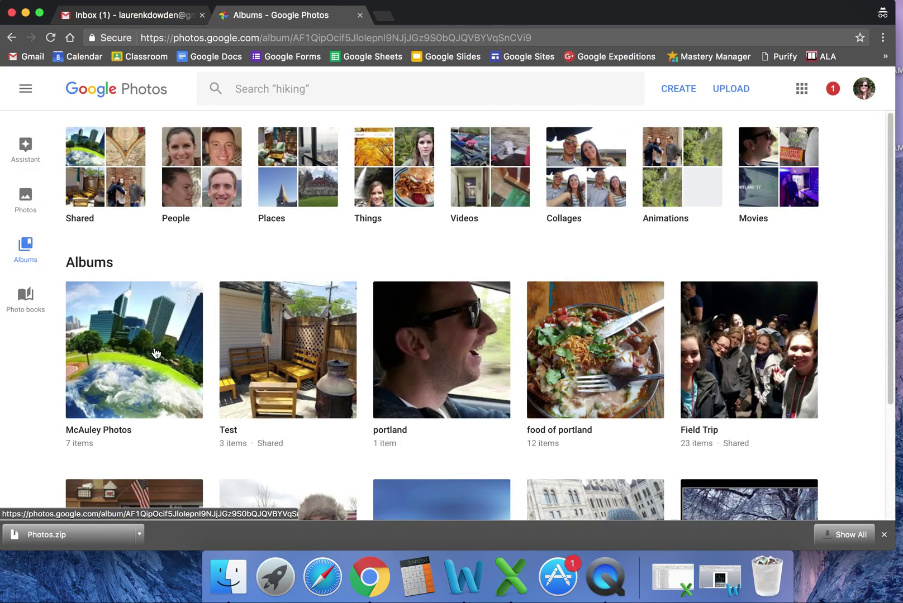
pyautogui.scroll(-10, 192, 351)
pyautogui.scroll(12, 193, 351)
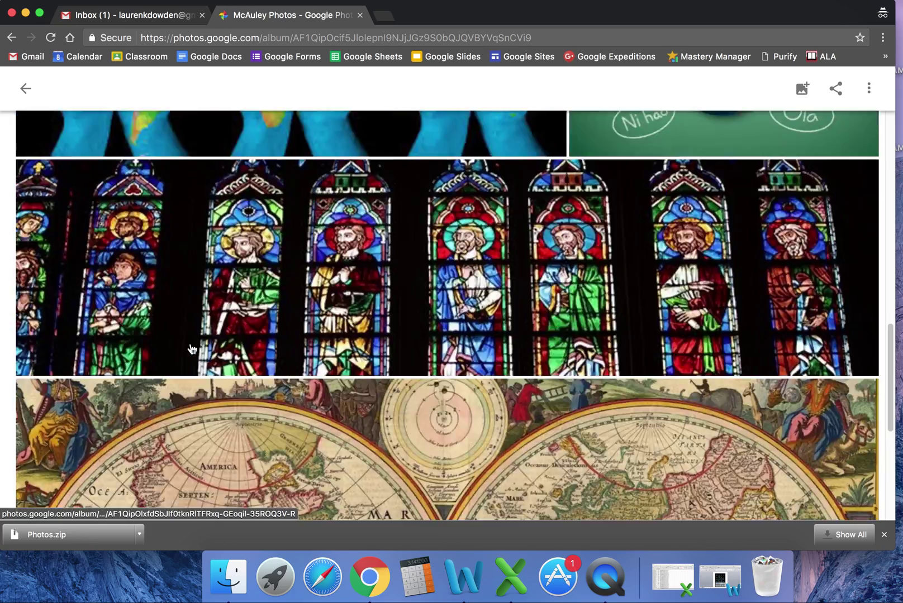